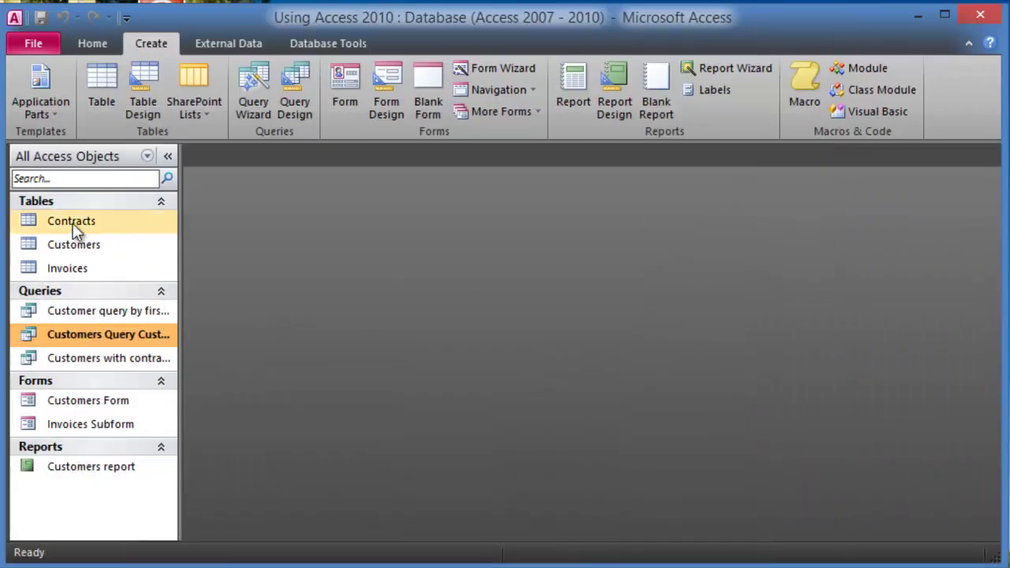
# - Create a new query in Design view and add the Customers and Contracts tables to it
pyautogui.click(71, 223)
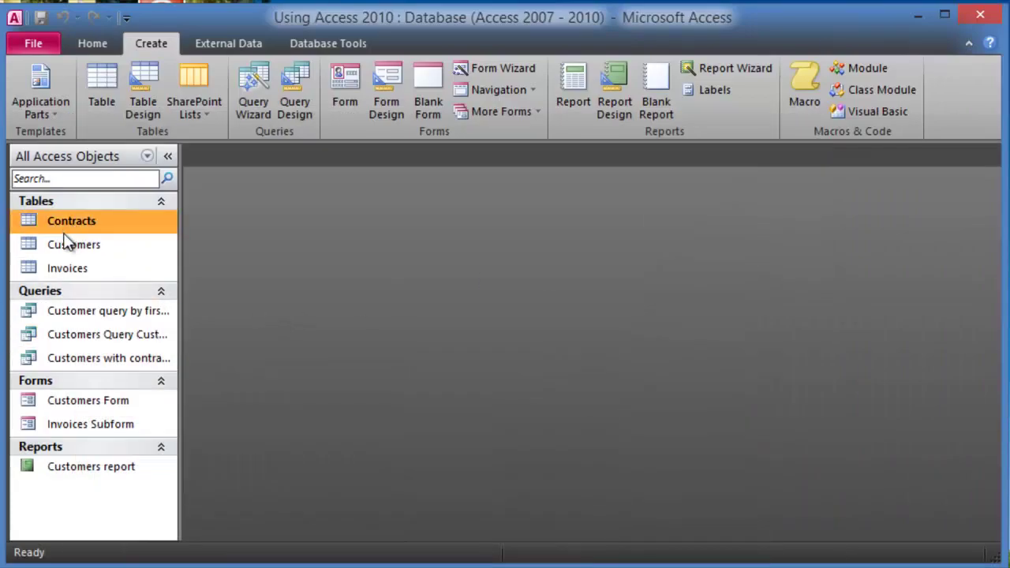
pyautogui.click(292, 95)
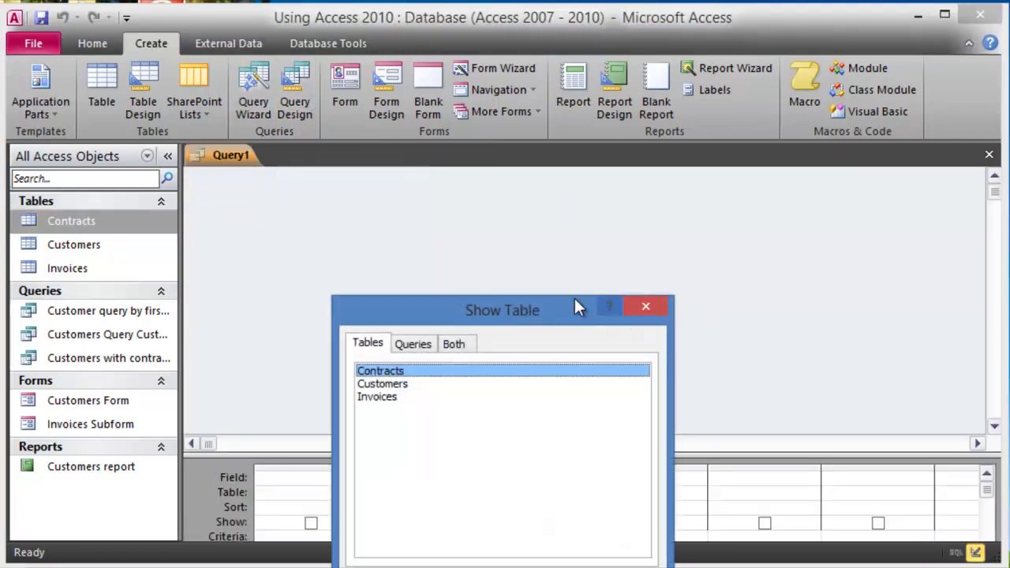
pyautogui.moveTo(551, 300); pyautogui.dragTo(697, 199)
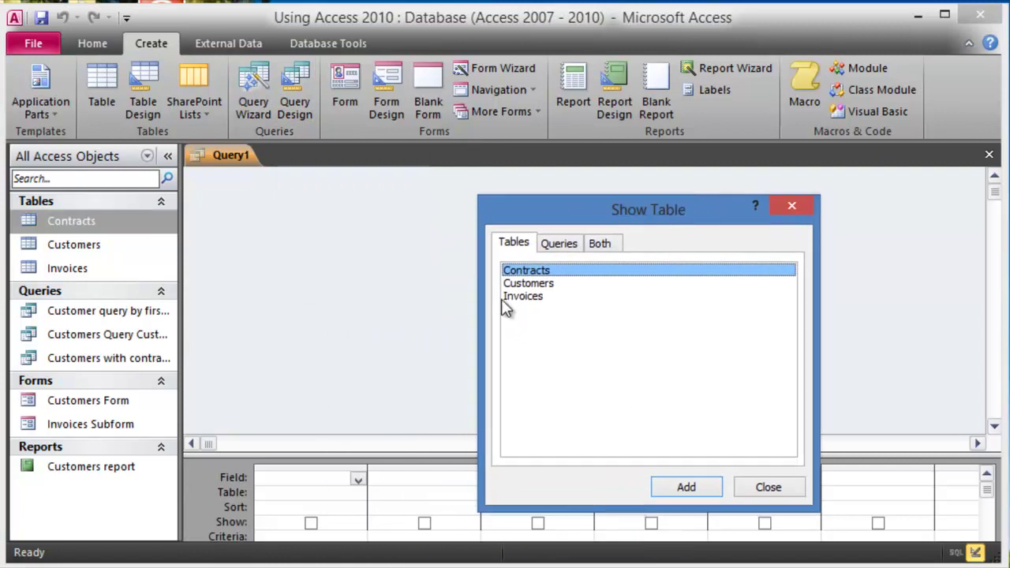
pyautogui.click(546, 286)
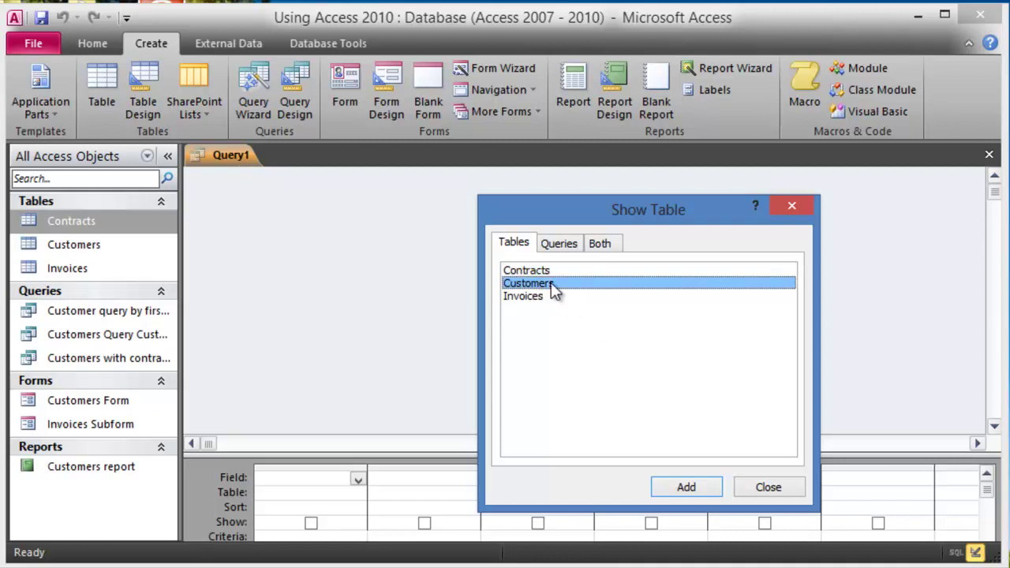
pyautogui.click(707, 490)
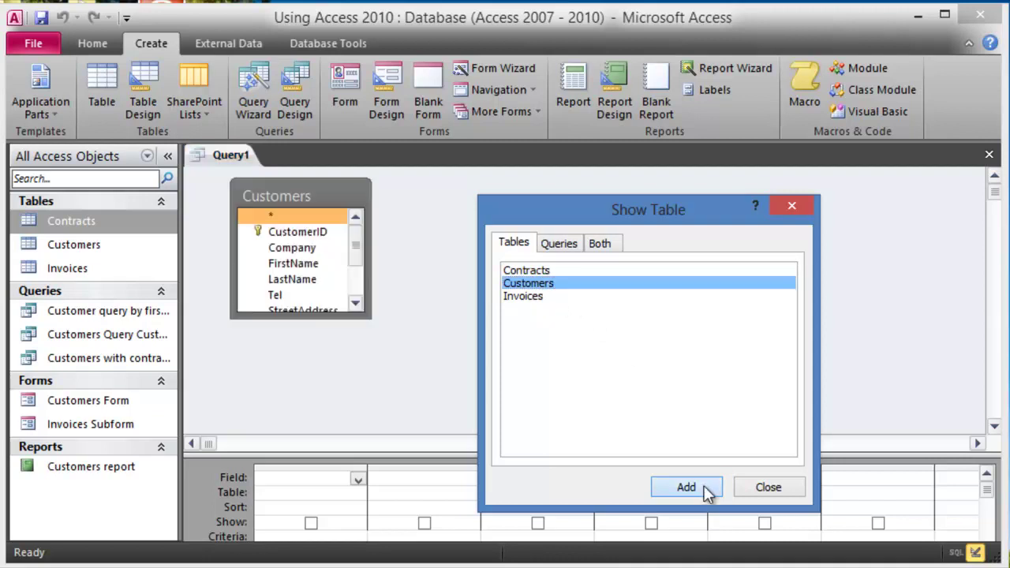
pyautogui.click(543, 274)
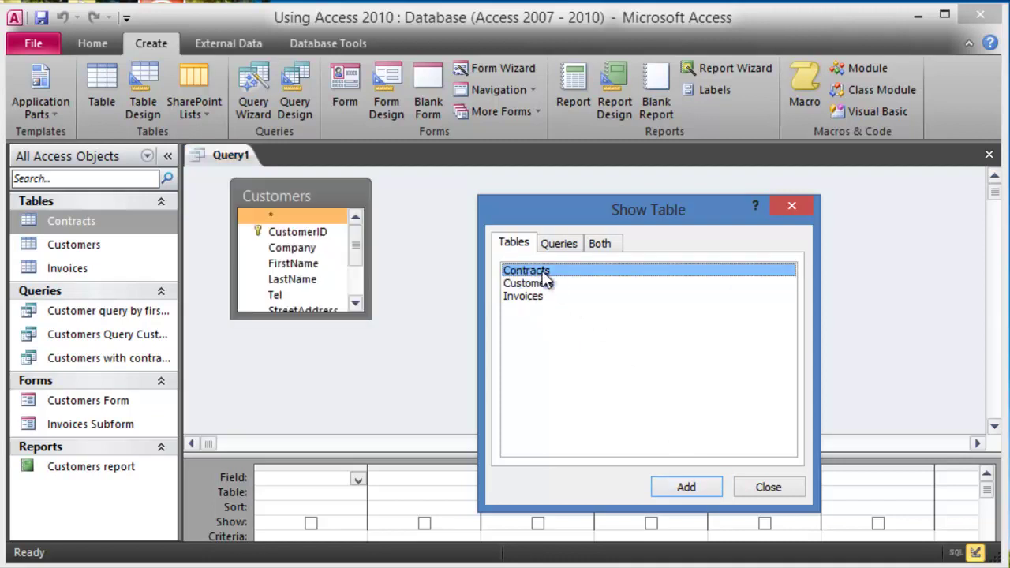
pyautogui.click(695, 488)
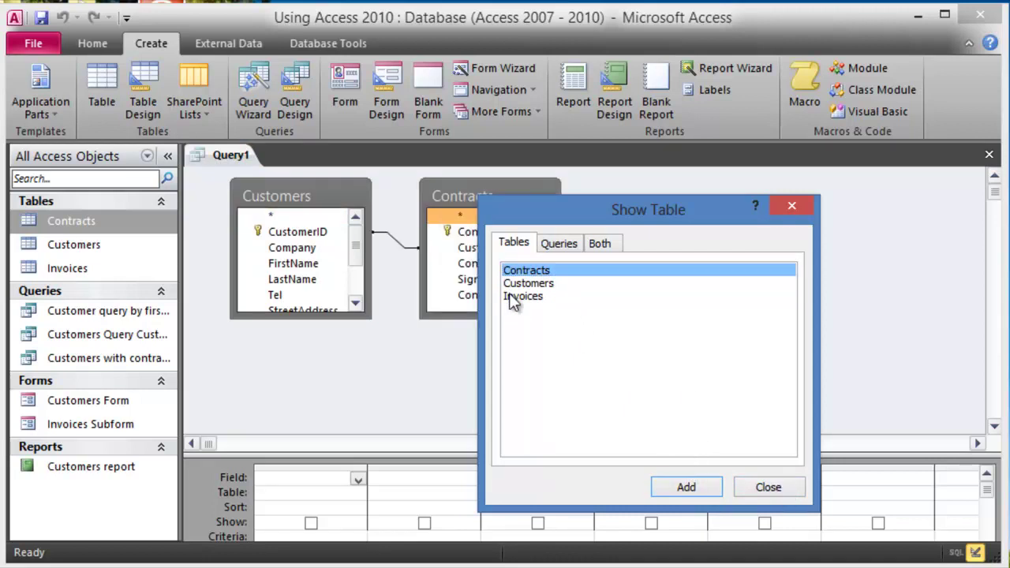
pyautogui.click(768, 488)
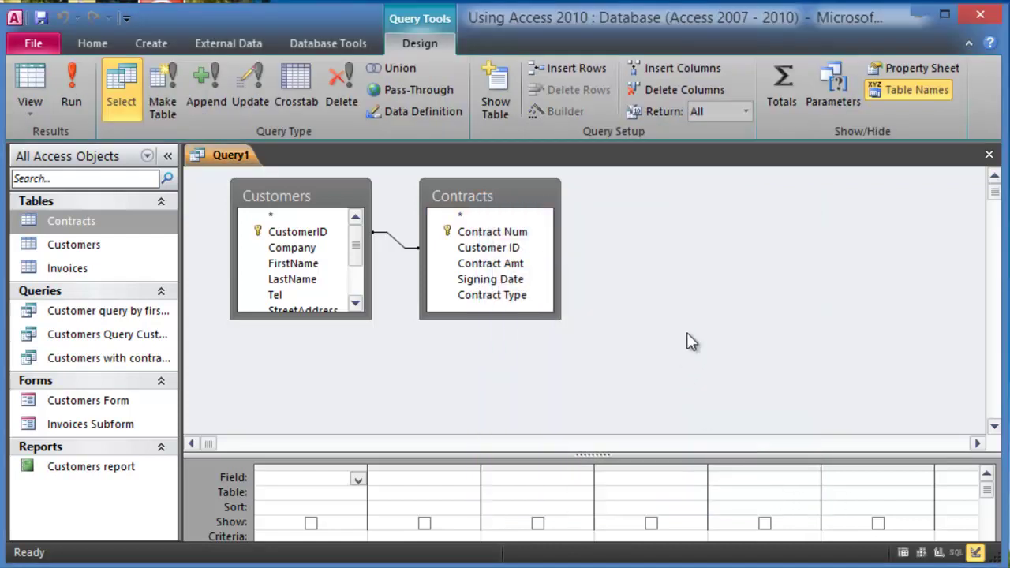
# - Enlarge the Customers and Contracts field lists and make the query design grid taller to show its criteria rows
pyautogui.moveTo(362, 317); pyautogui.dragTo(398, 416)
pyautogui.moveTo(553, 317); pyautogui.dragTo(620, 423)
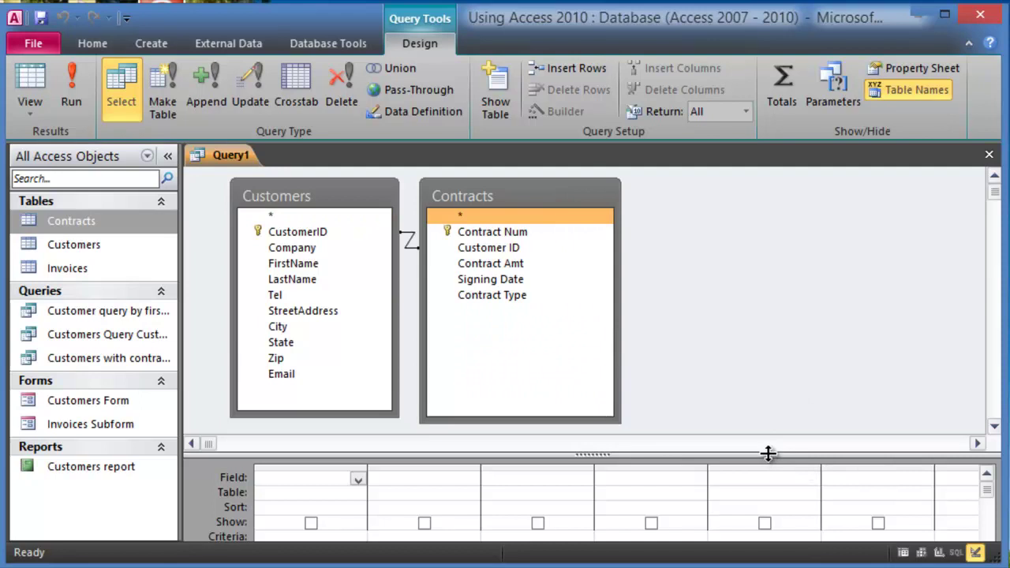
pyautogui.moveTo(769, 453); pyautogui.dragTo(753, 419)
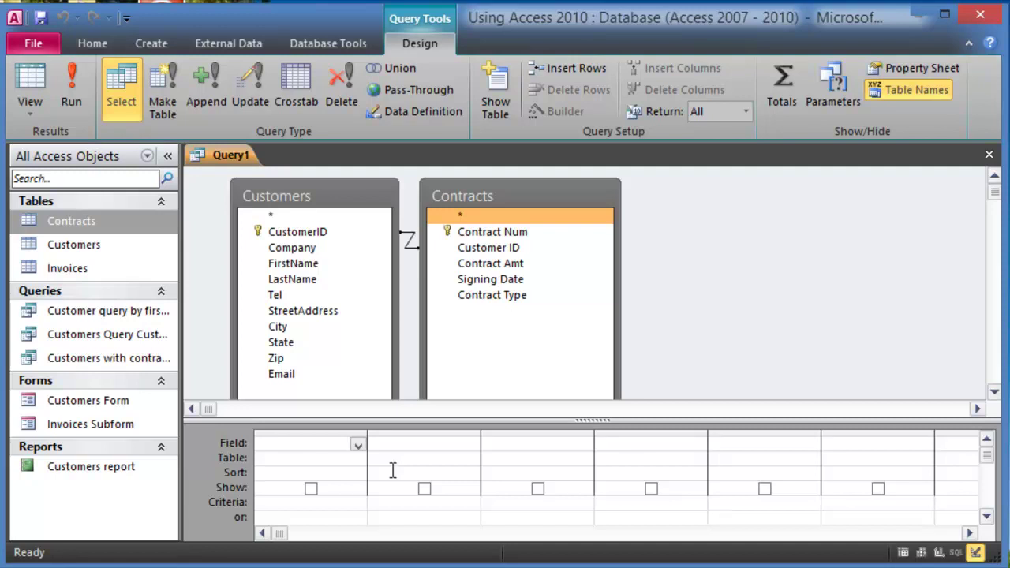
# - Add the FirstName, LastName, Tel and Email fields from the Customers table to the query grid
pyautogui.click(308, 270)
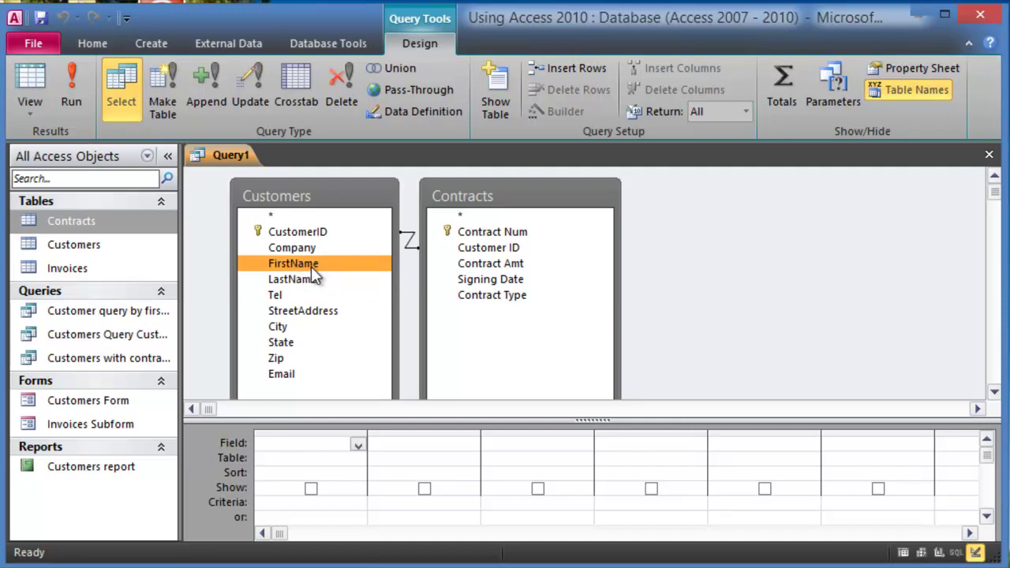
pyautogui.doubleClick(312, 269)
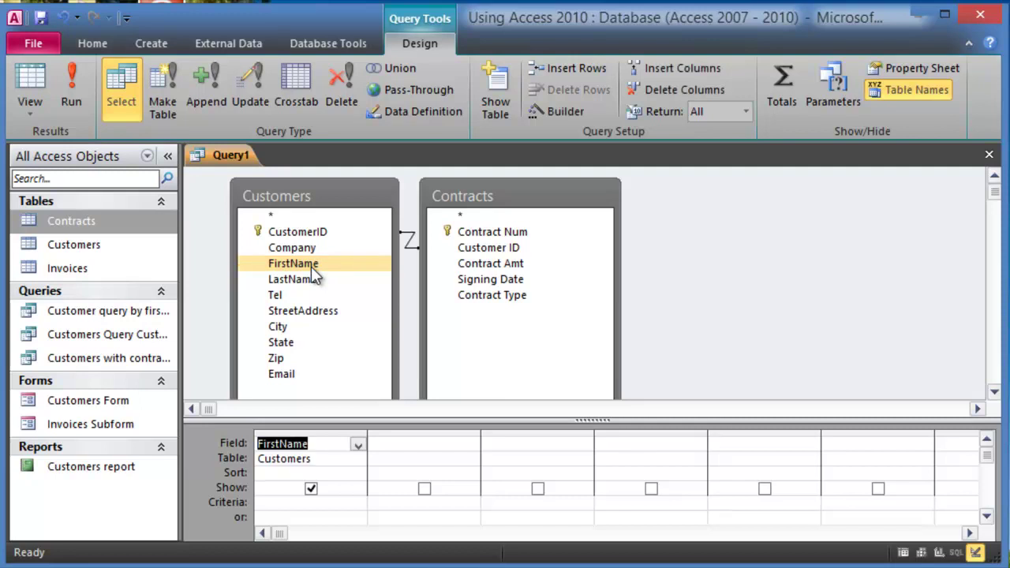
pyautogui.click(307, 281)
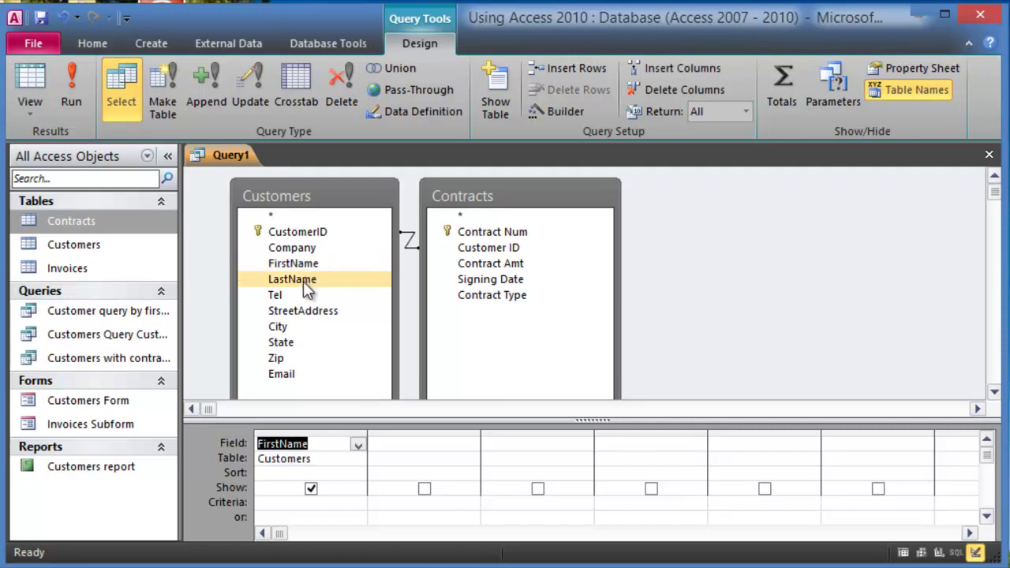
pyautogui.doubleClick(303, 281)
pyautogui.click(296, 295)
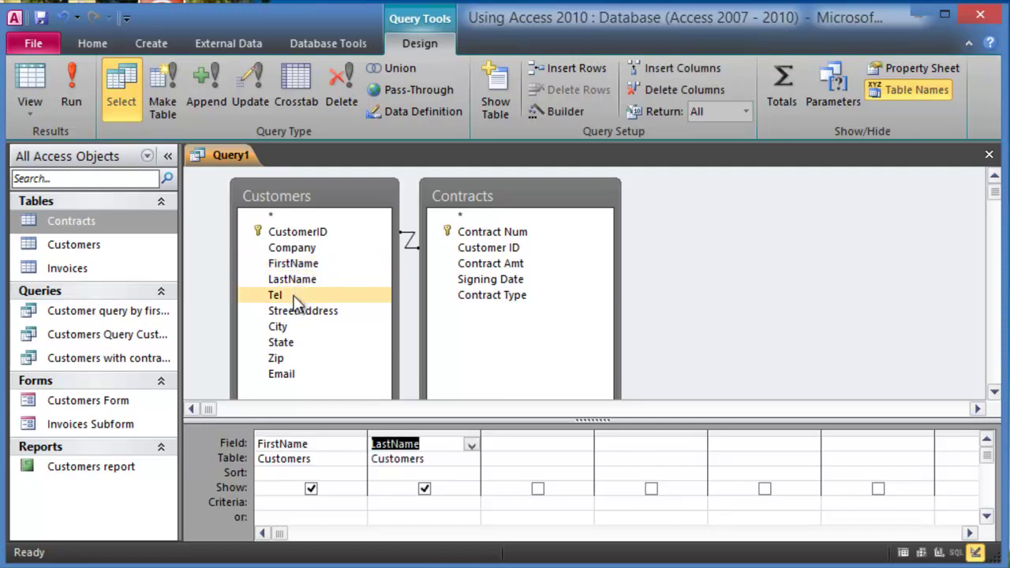
pyautogui.click(293, 311)
pyautogui.click(288, 296)
pyautogui.doubleClick(287, 296)
pyautogui.click(278, 315)
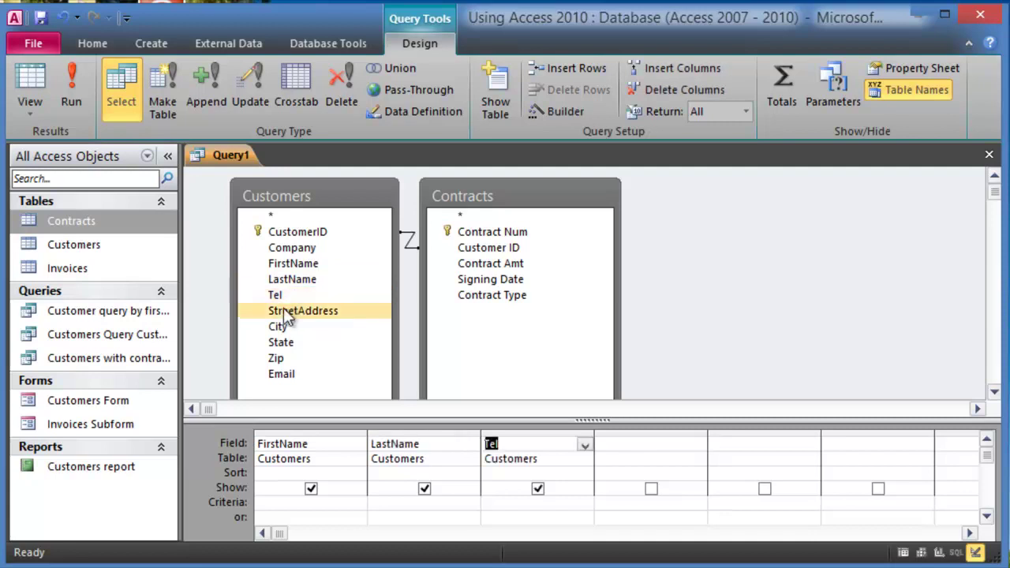
pyautogui.click(279, 376)
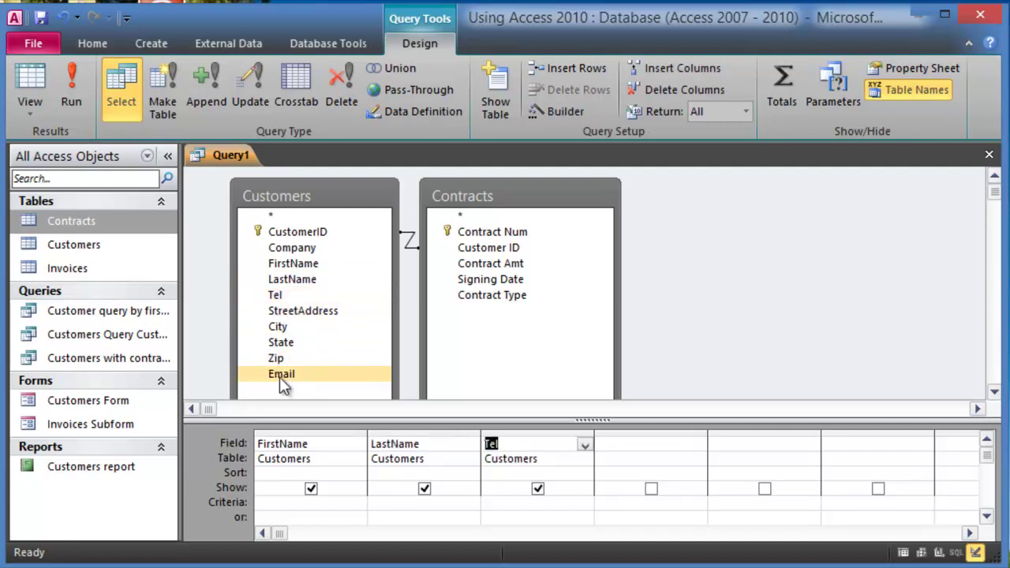
pyautogui.doubleClick(279, 375)
# - Add the Contract Type field from the Contracts table and run the query to check it, returning to Design view
pyautogui.click(486, 281)
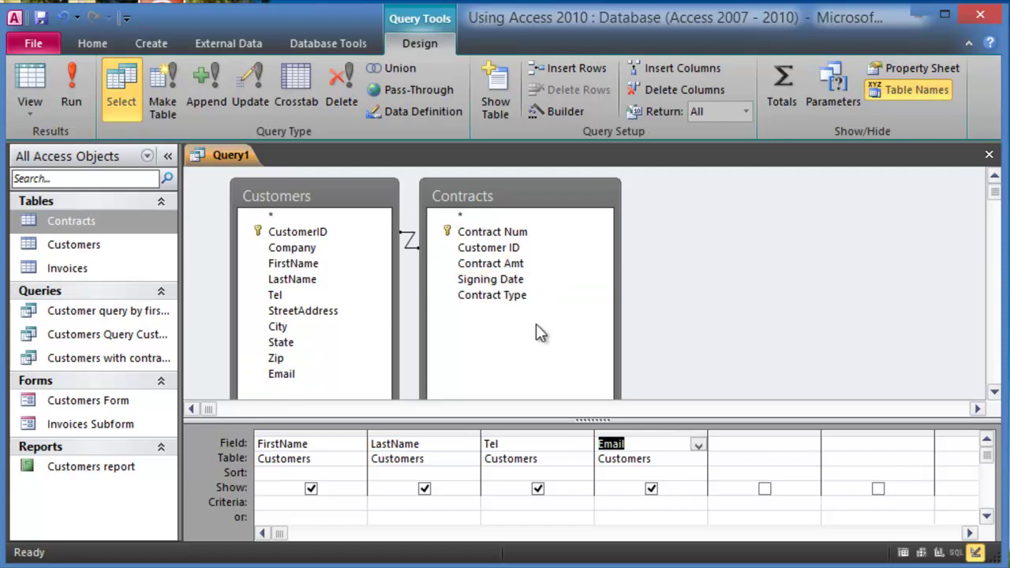
pyautogui.doubleClick(506, 290)
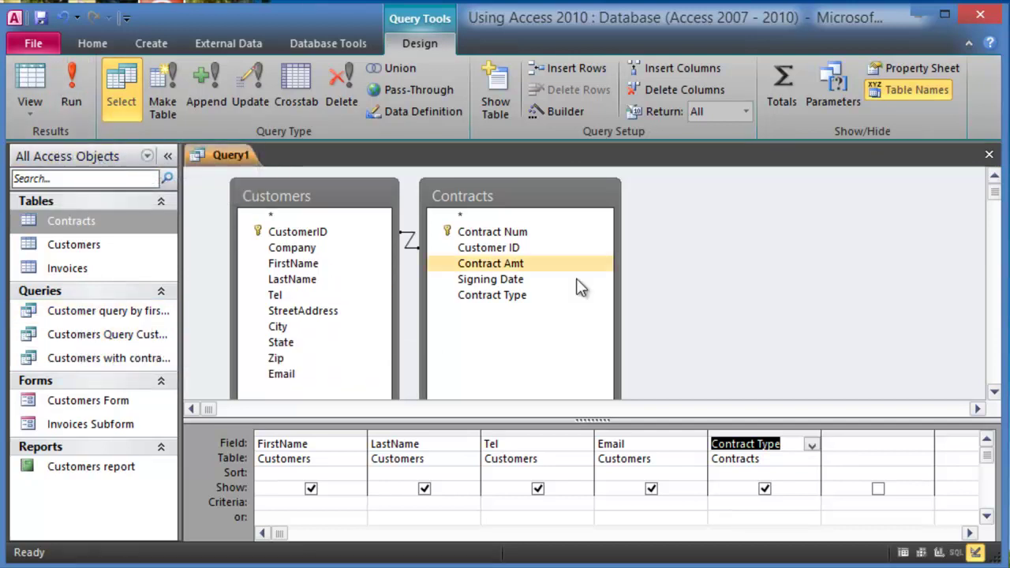
pyautogui.click(78, 84)
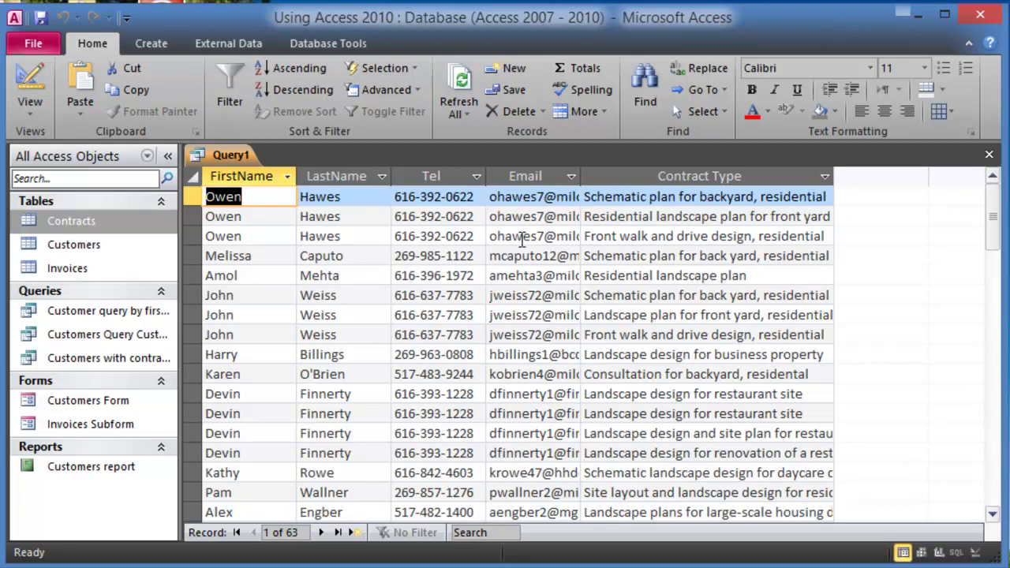
pyautogui.click(34, 111)
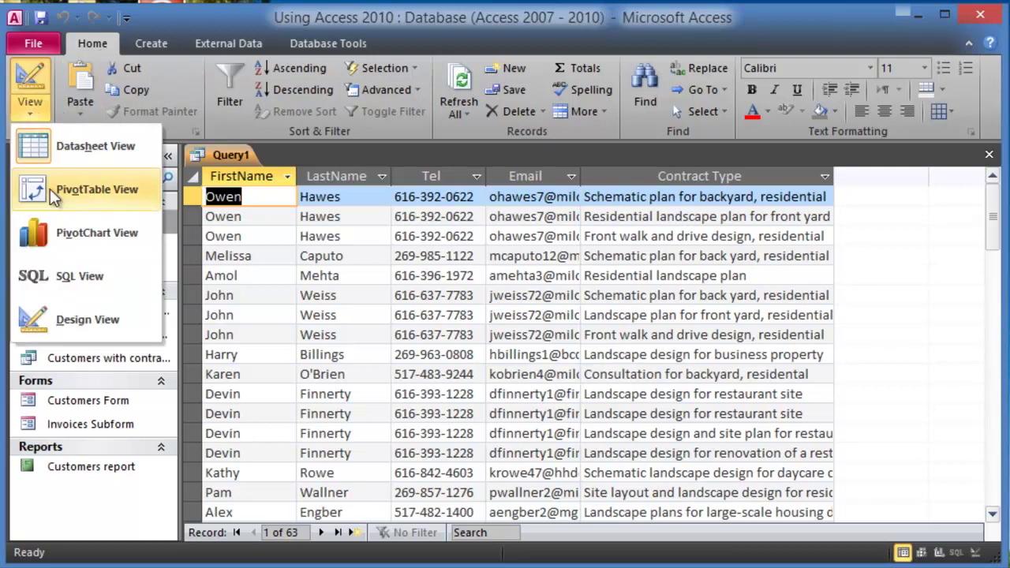
pyautogui.click(85, 326)
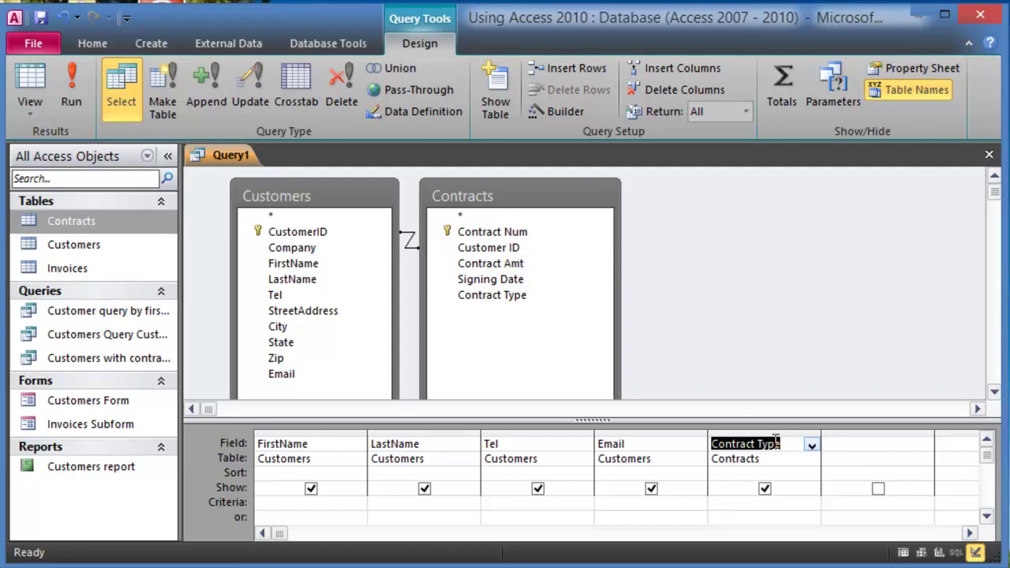
# - Remove the Contract Type field from the grid and rerun the query to compare the results, returning to Design view
pyautogui.press('Delete')
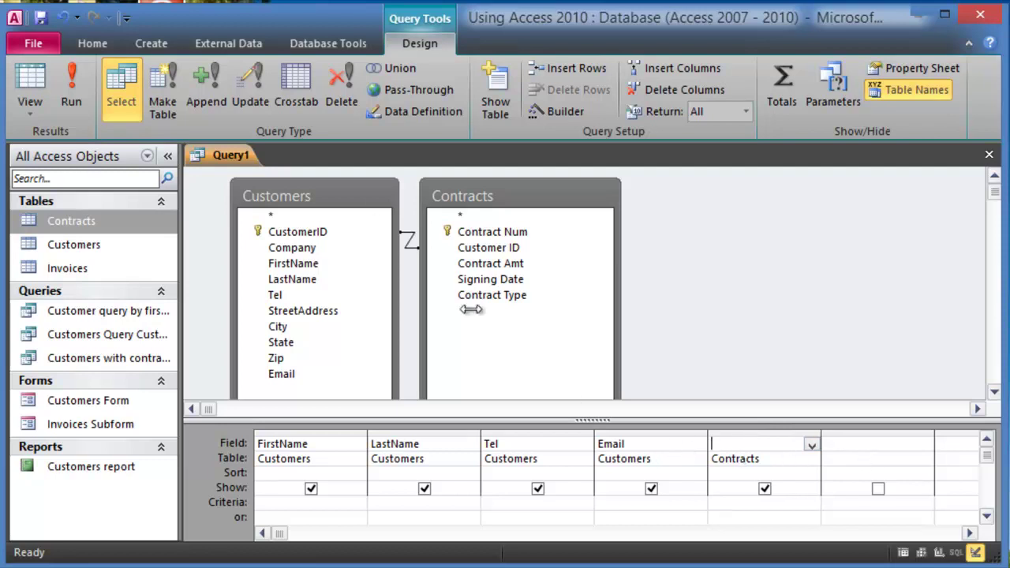
pyautogui.click(67, 87)
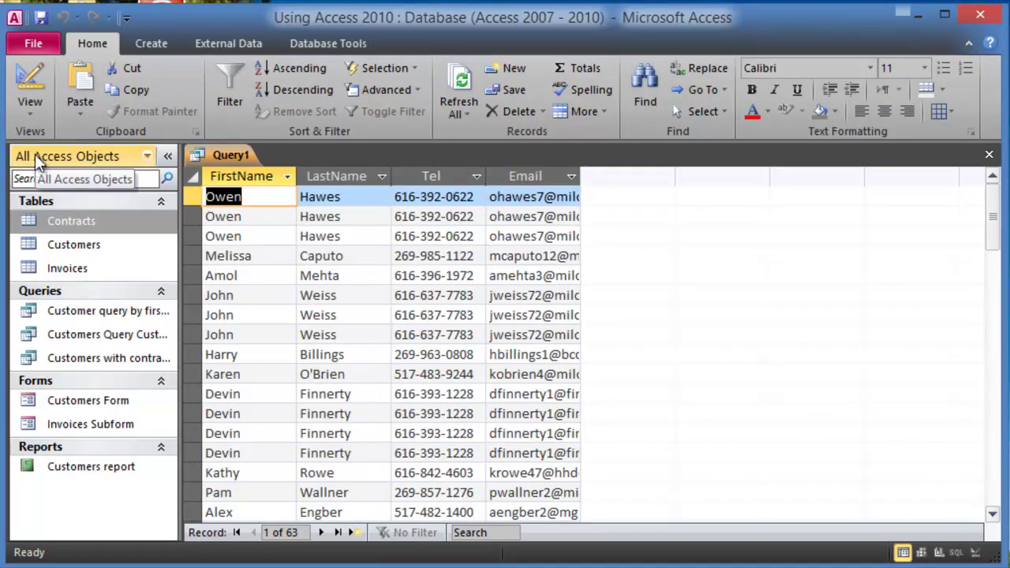
pyautogui.click(41, 108)
pyautogui.click(106, 314)
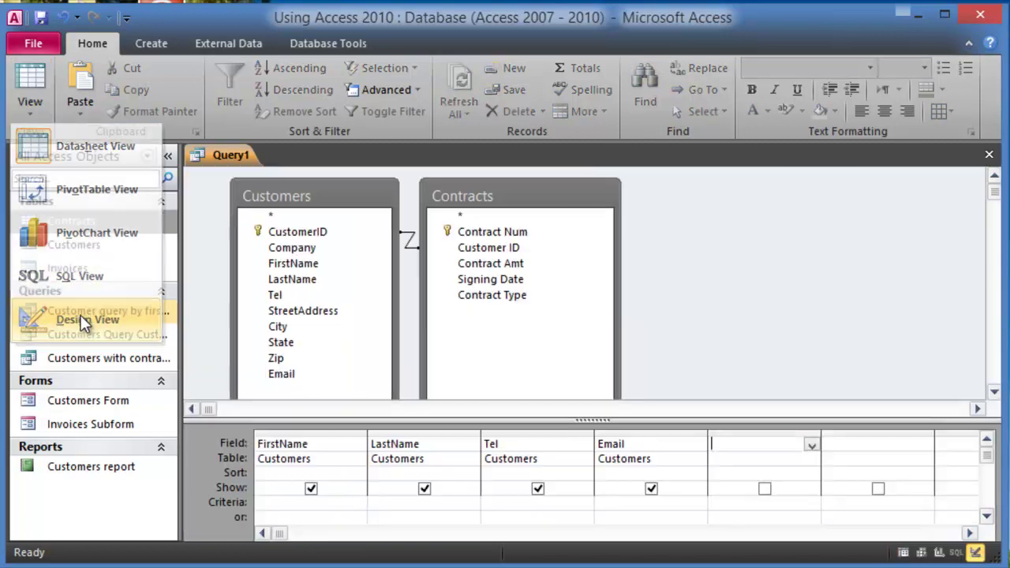
# - Add Contract Amt, Signing Date and Contract Type from the Contracts table to the query and run it
pyautogui.doubleClick(500, 266)
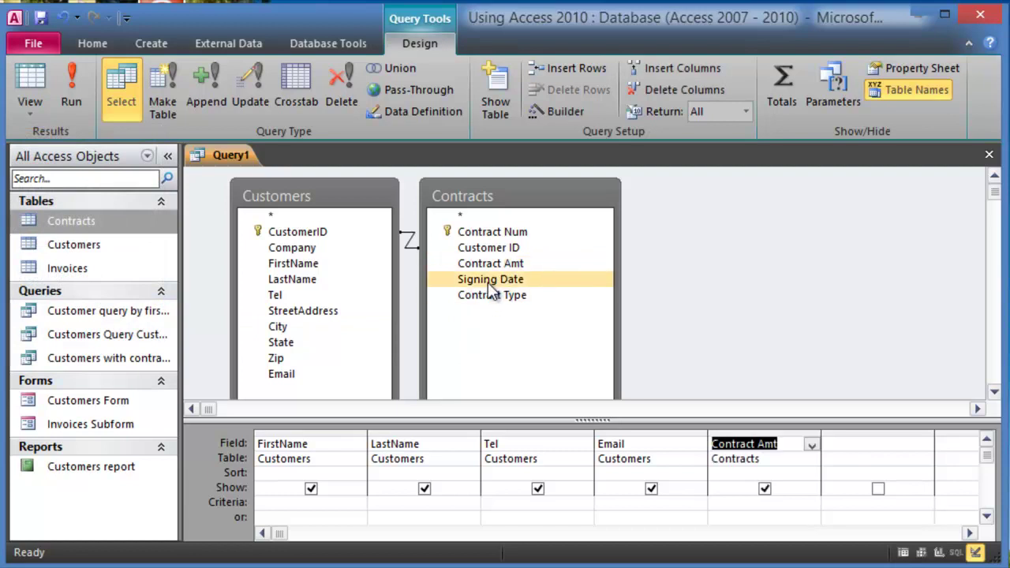
pyautogui.doubleClick(488, 281)
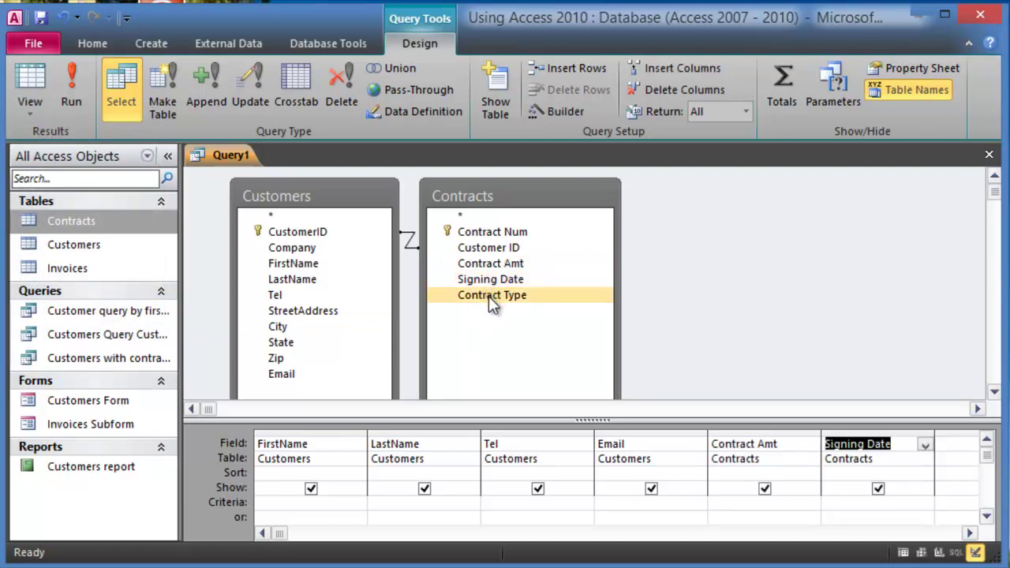
pyautogui.doubleClick(489, 296)
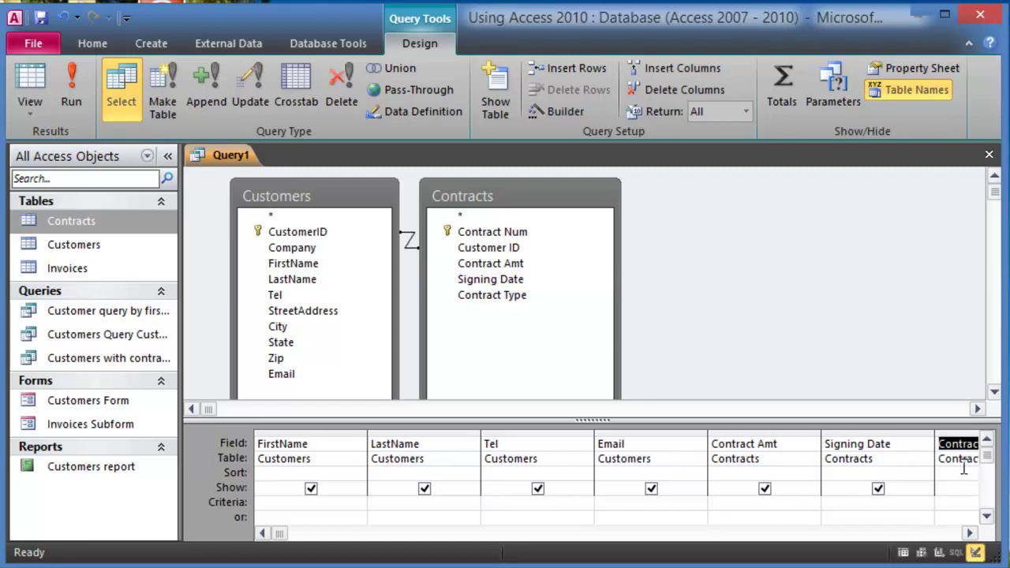
pyautogui.click(78, 77)
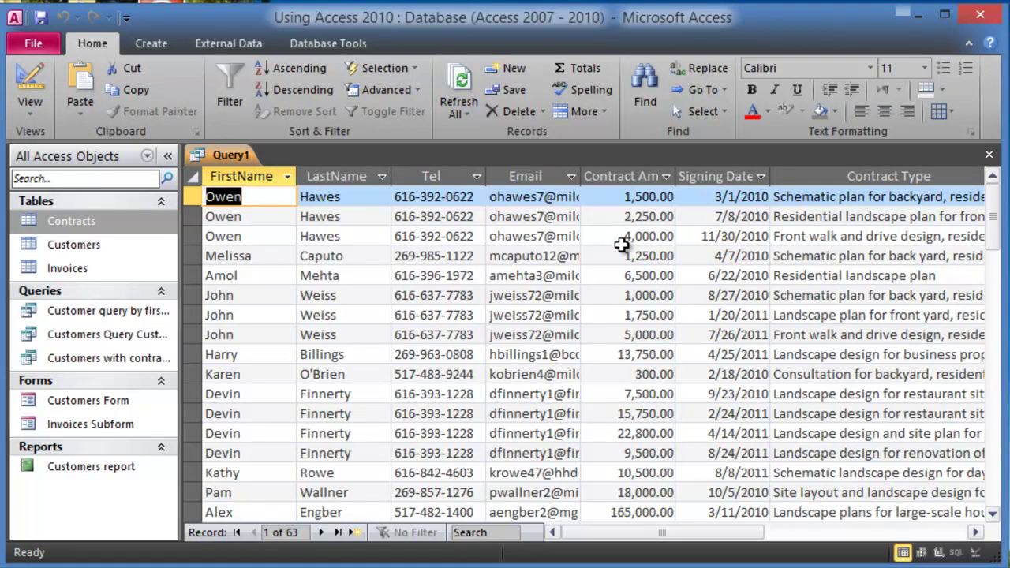
# - Close the query and save it as "Customer info with contract amount and type"
pyautogui.click(989, 157)
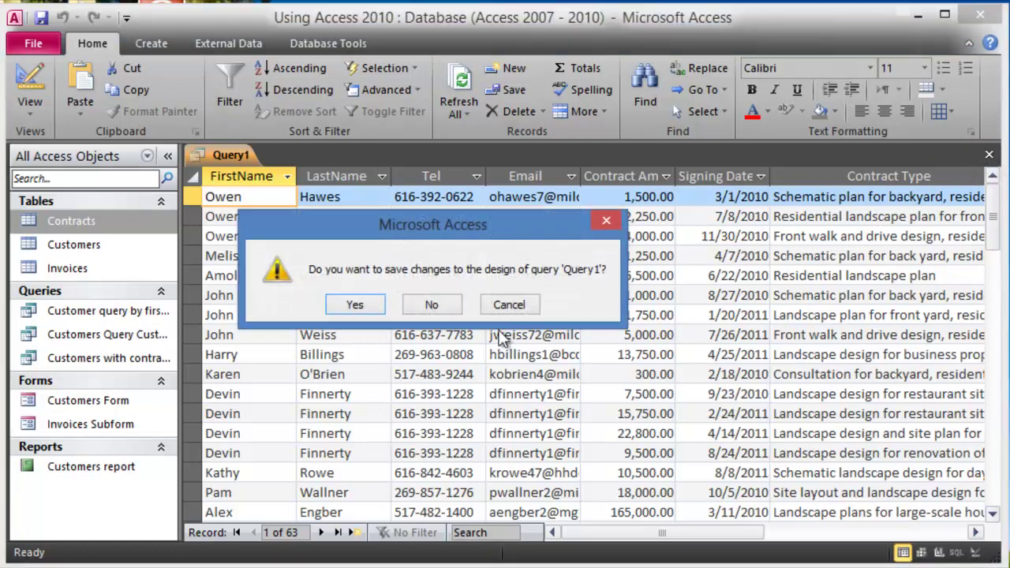
pyautogui.click(354, 305)
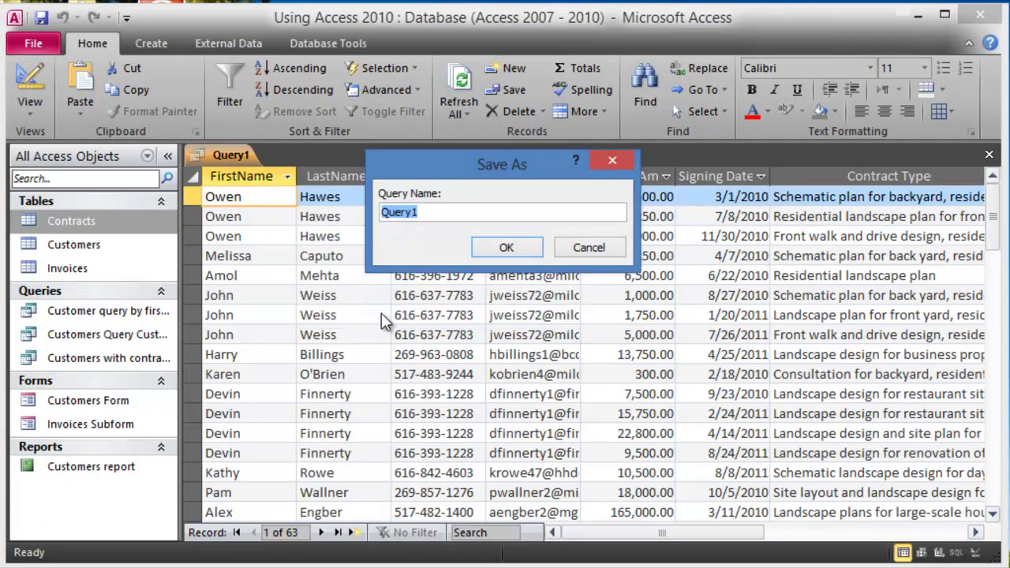
pyautogui.write('Customer info with contract amount and type')
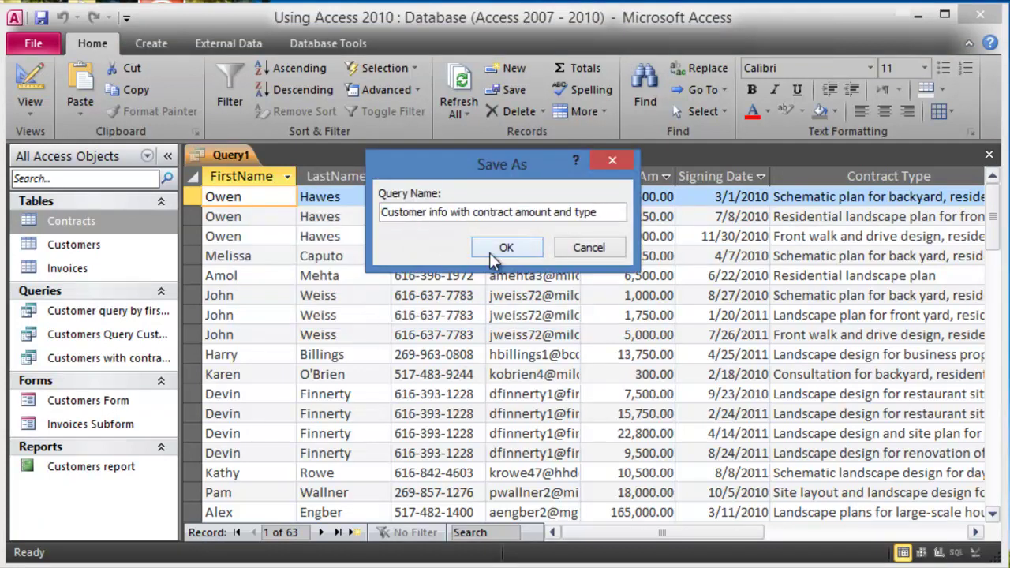
pyautogui.click(490, 252)
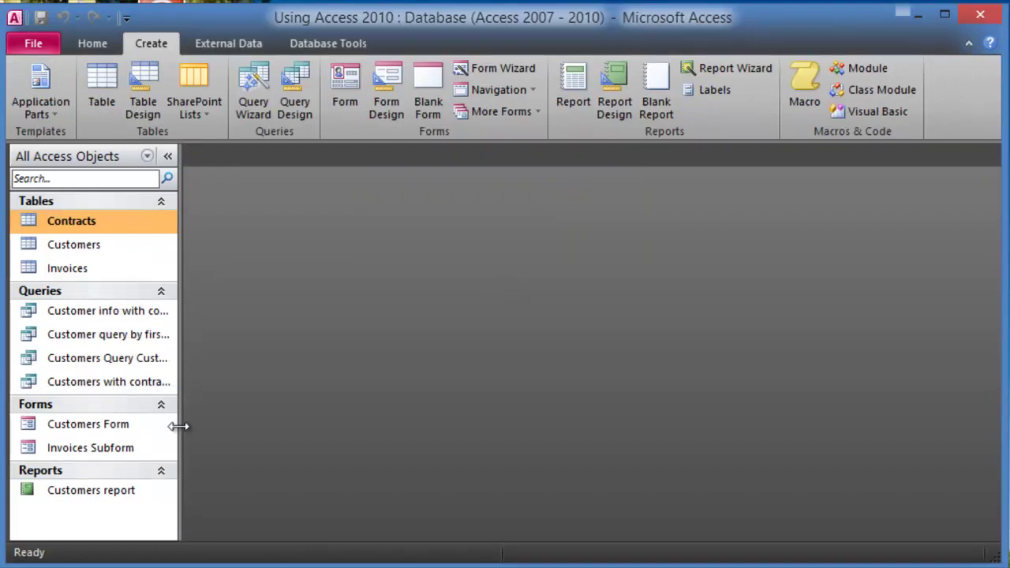
# - Widen the object list and open the saved customer info query to review its records, closing it again
pyautogui.moveTo(178, 426); pyautogui.dragTo(233, 460)
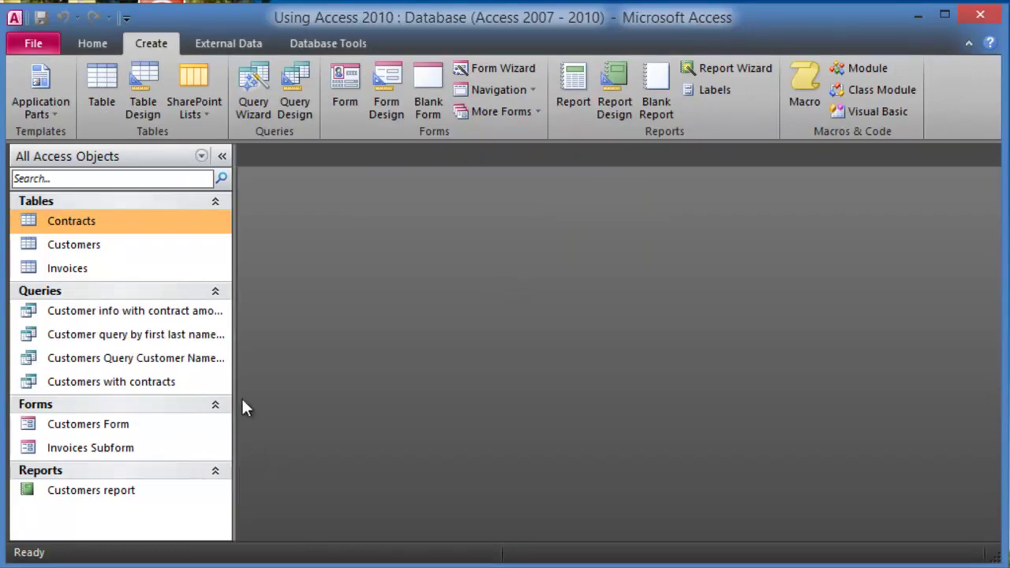
pyautogui.doubleClick(141, 312)
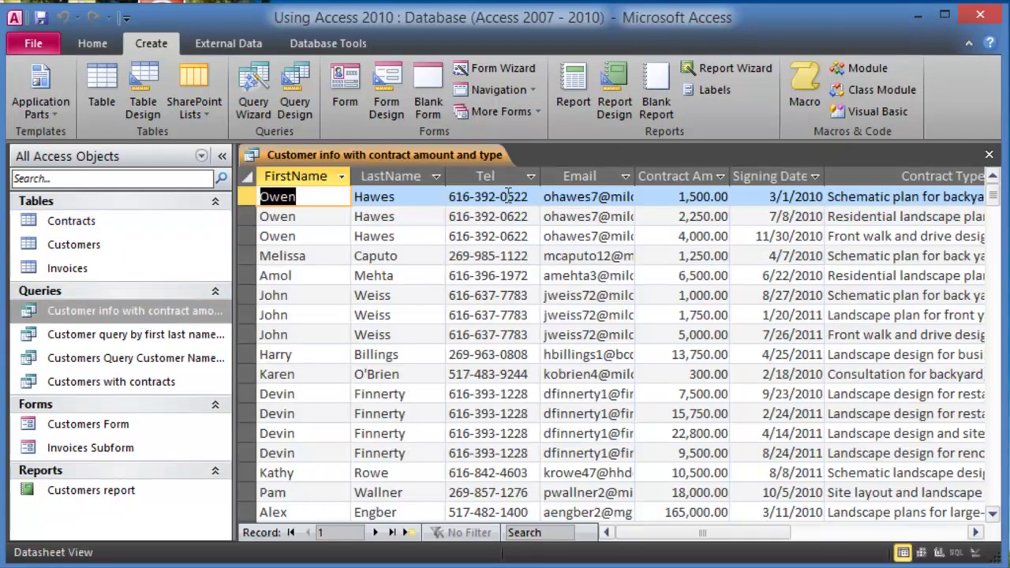
pyautogui.click(990, 156)
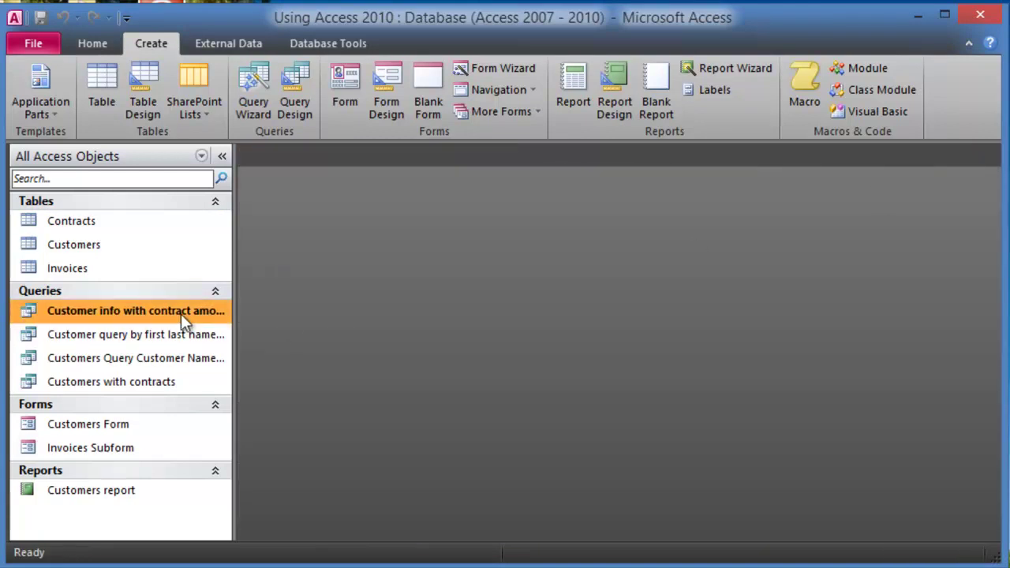
# - Open the saved query "Customer info with contract amount and type" in Design view
pyautogui.click(96, 46)
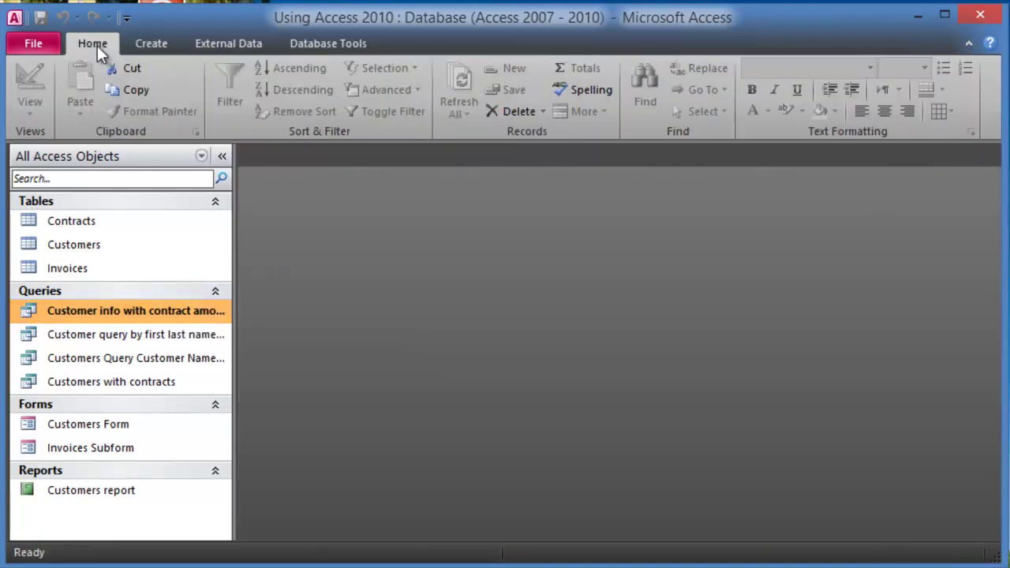
pyautogui.click(142, 330)
pyautogui.click(144, 316)
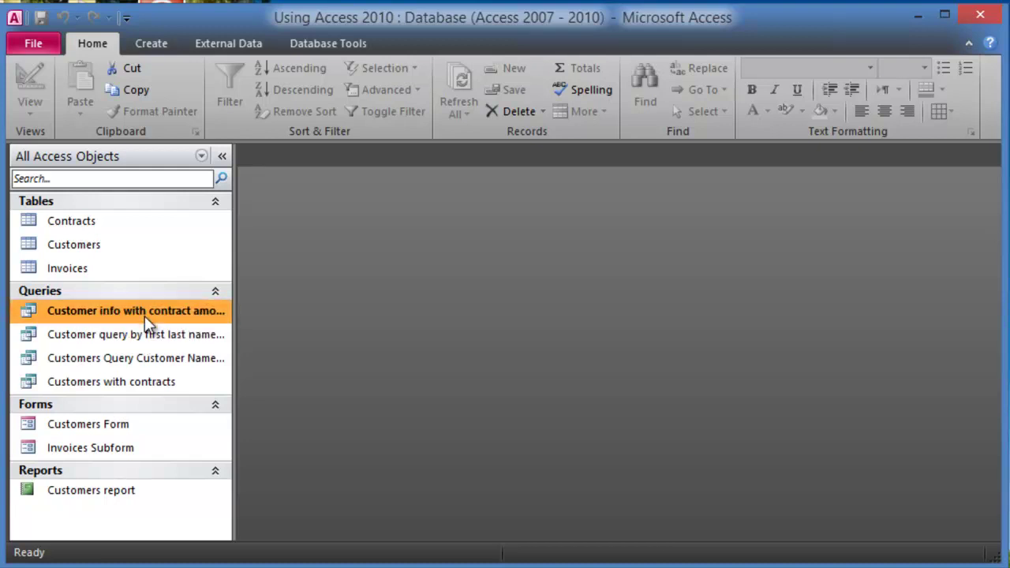
pyautogui.rightClick(178, 313)
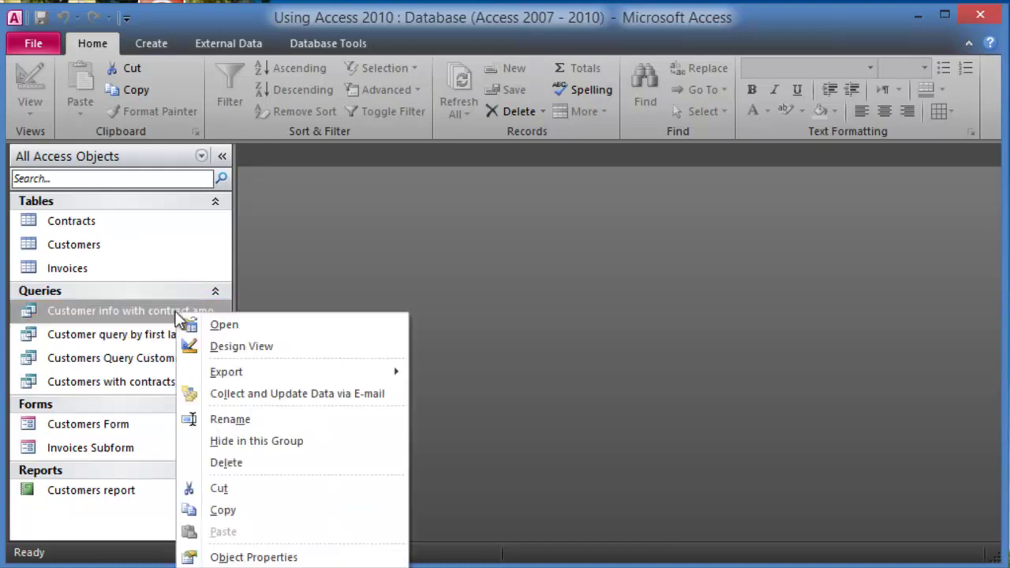
pyautogui.click(217, 350)
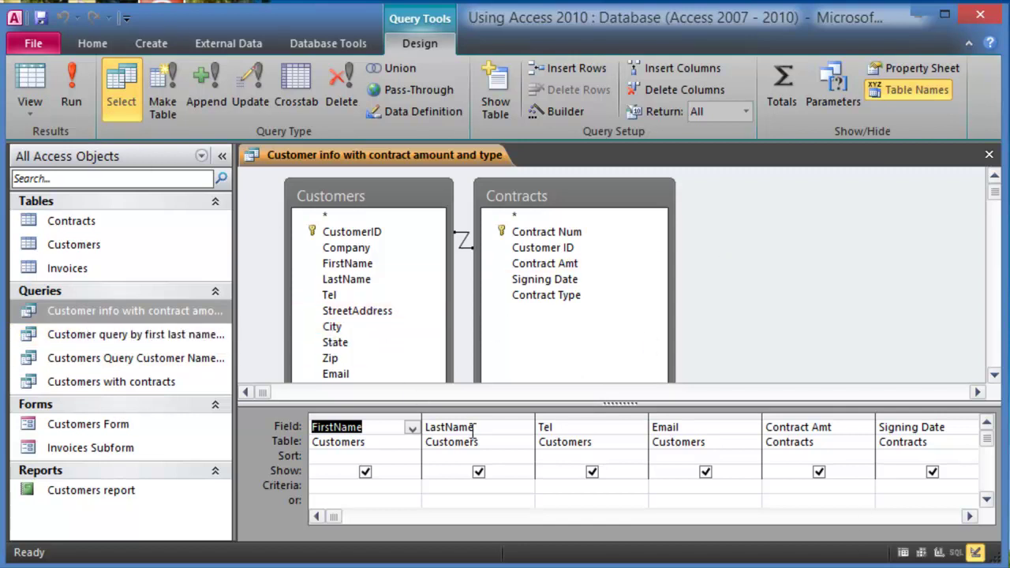
# - Add the StreetAddress, City, State and Zip fields from the Customers table to the query grid
pyautogui.click(541, 428)
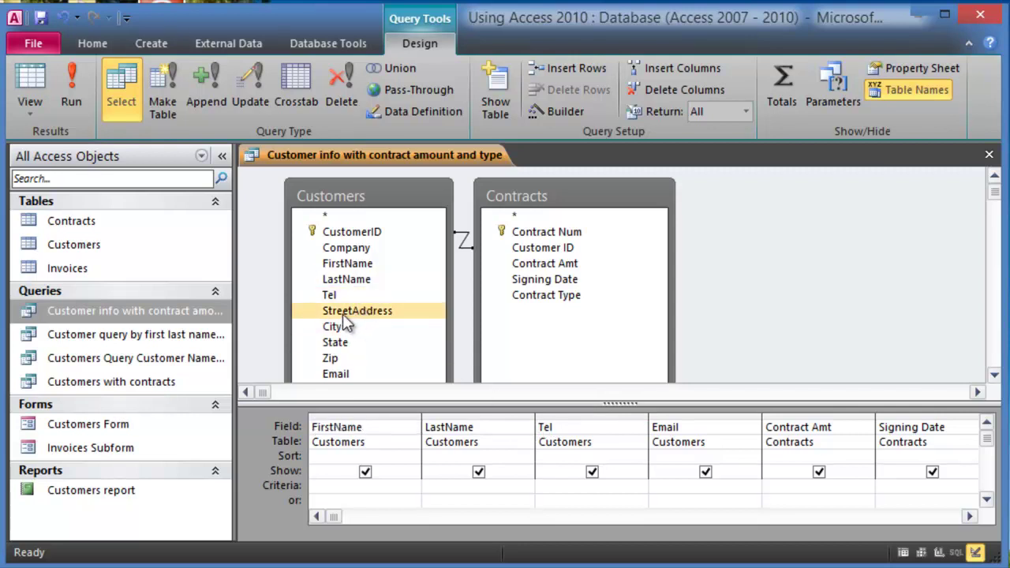
pyautogui.click(347, 356)
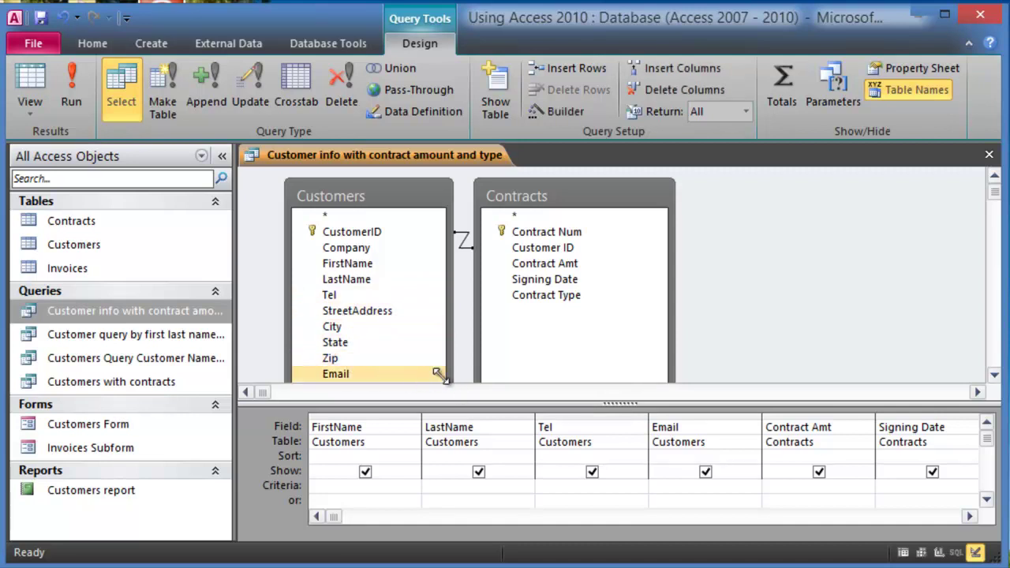
pyautogui.click(365, 508)
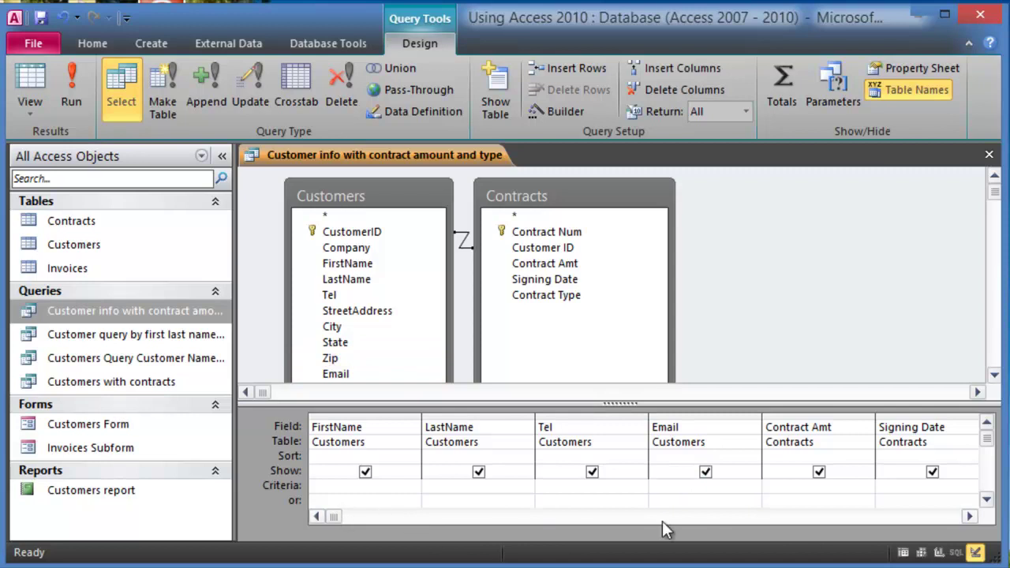
# - Move the StreetAddress, City, State and Zip columns together so they sit between LastName and Tel in the query grid
pyautogui.click(969, 514)
pyautogui.click(970, 515)
pyautogui.click(970, 516)
pyautogui.click(969, 516)
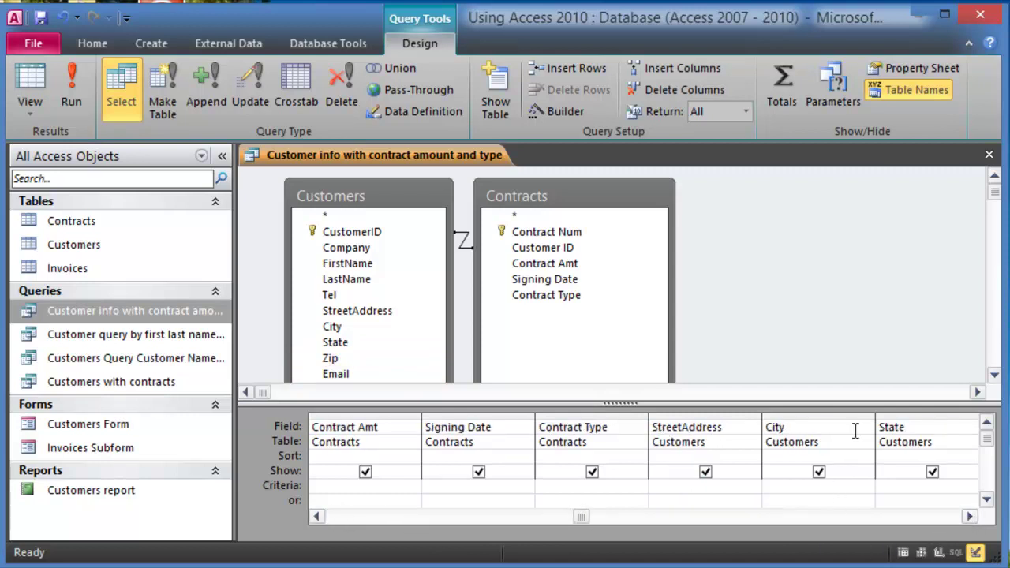
pyautogui.moveTo(917, 415); pyautogui.dragTo(557, 459)
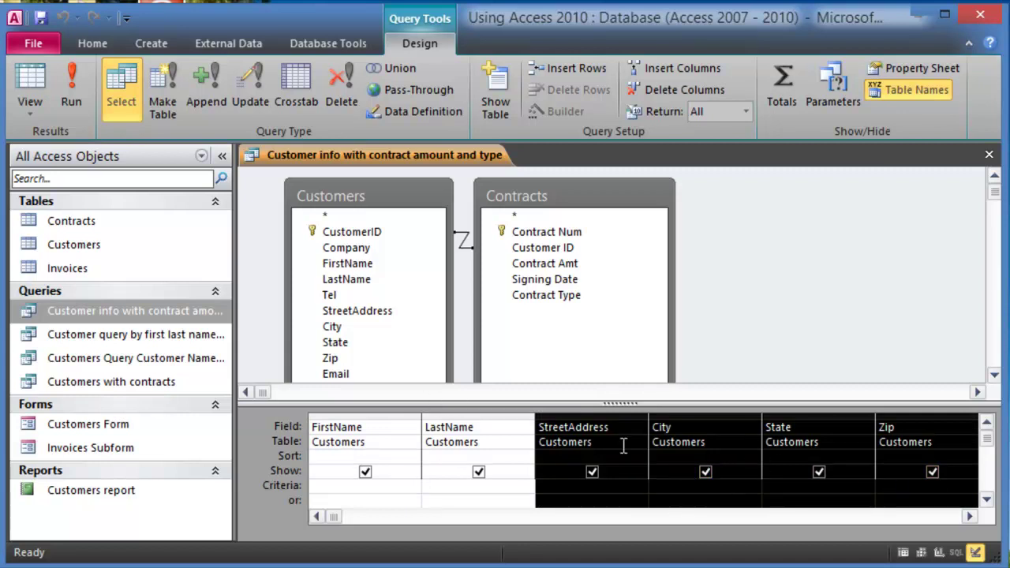
# - Run the modified query, then close it and save the design changes
pyautogui.click(68, 87)
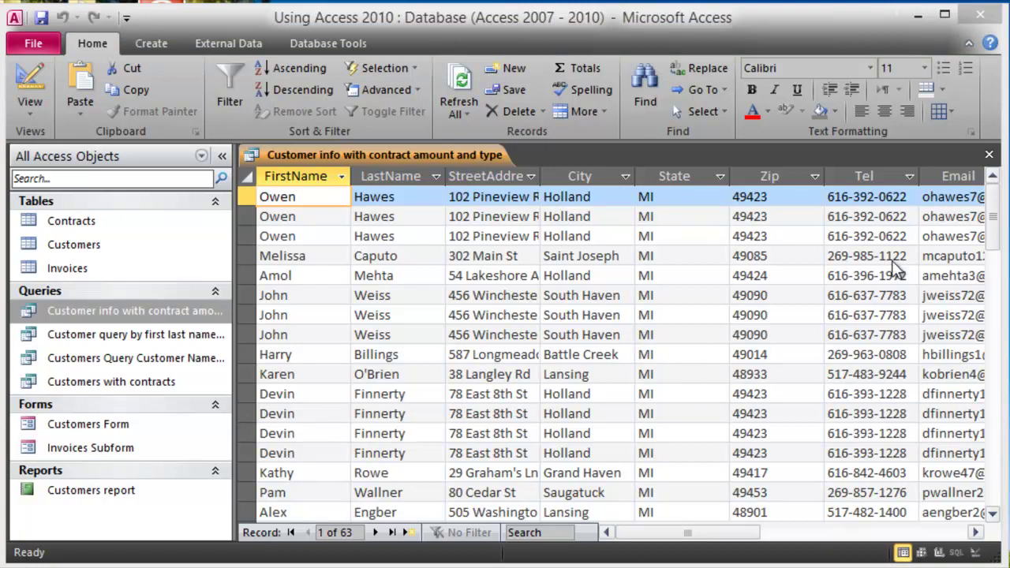
pyautogui.click(989, 155)
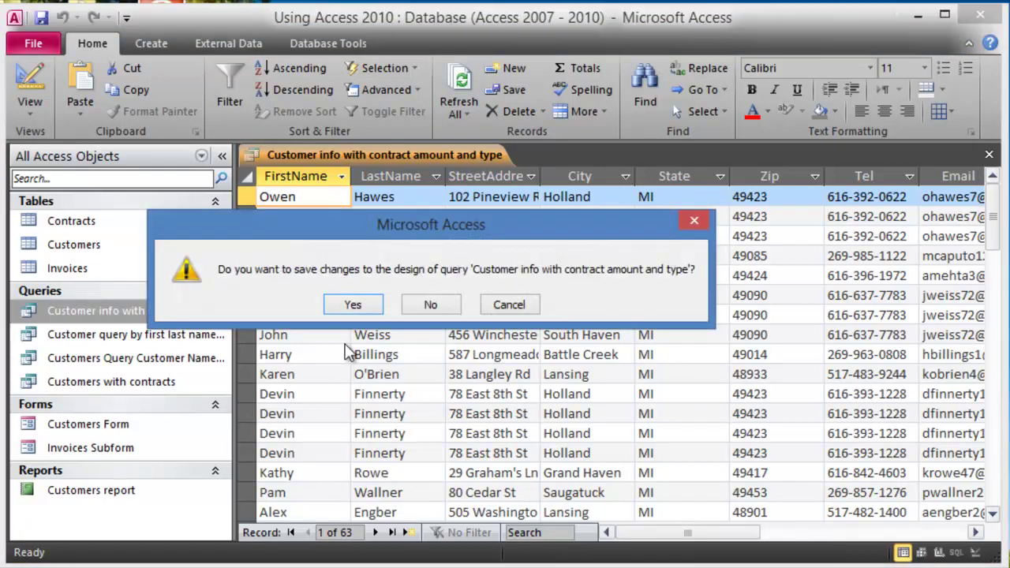
pyautogui.click(353, 306)
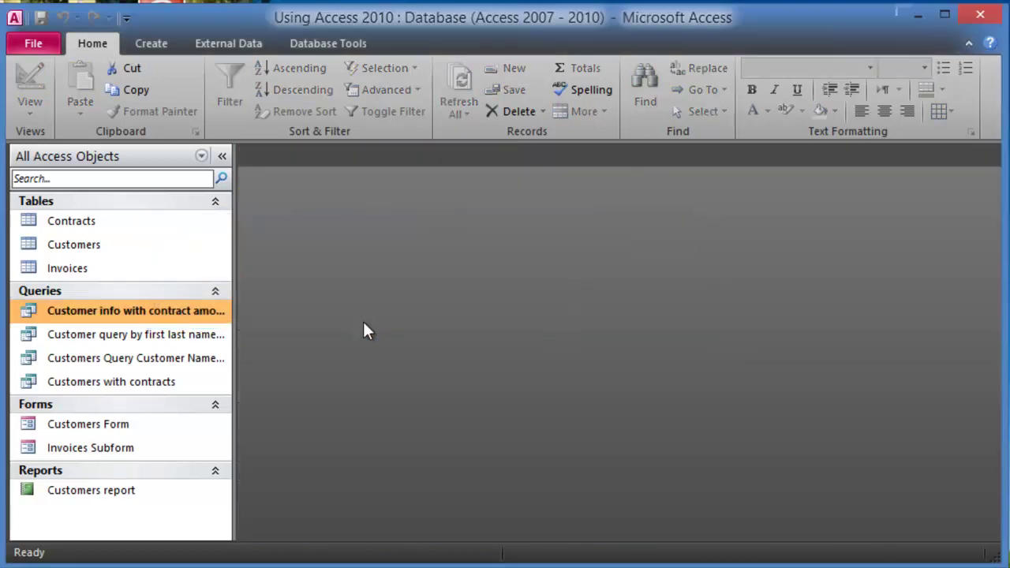